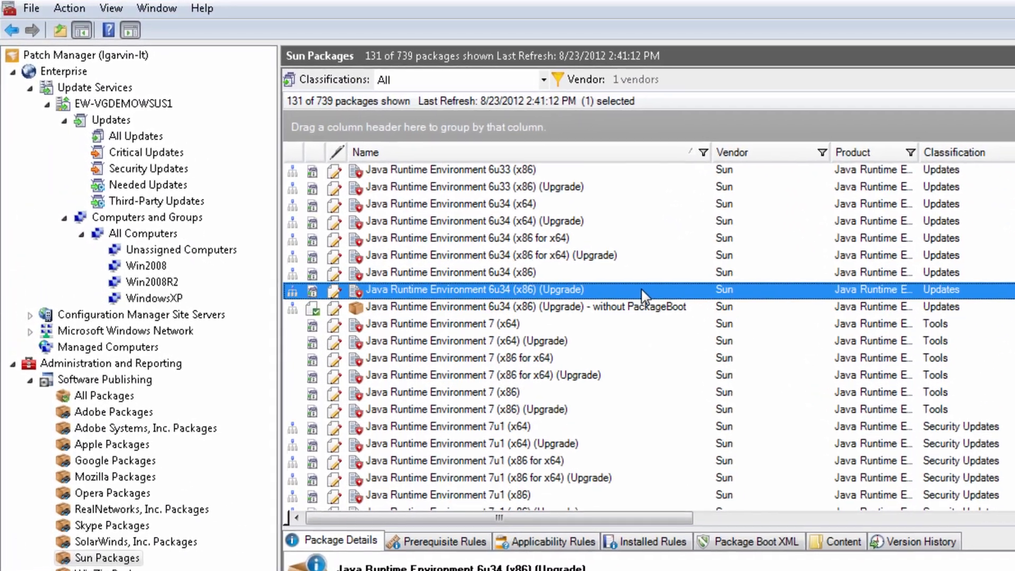
Step: Request download content for the 6u34 (x86) (Upgrade) package and open its Oracle download page
right_click(504, 231)
click(706, 370)
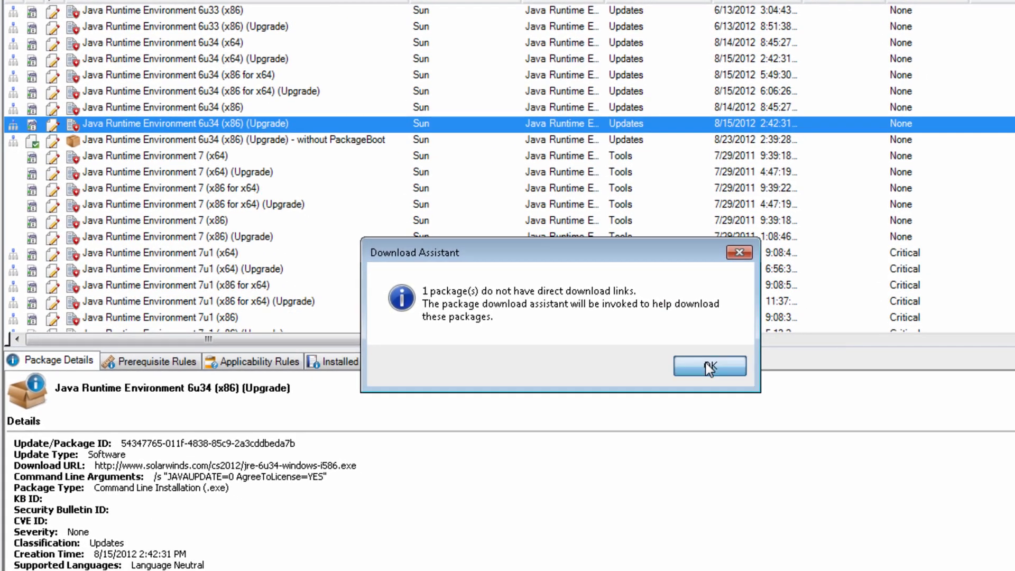
click(710, 366)
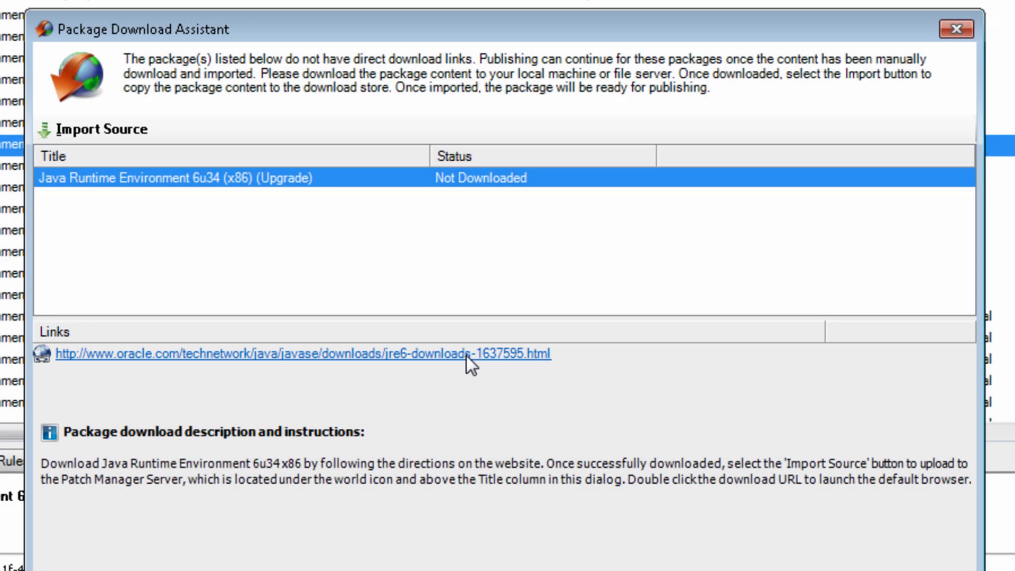
double_click(466, 356)
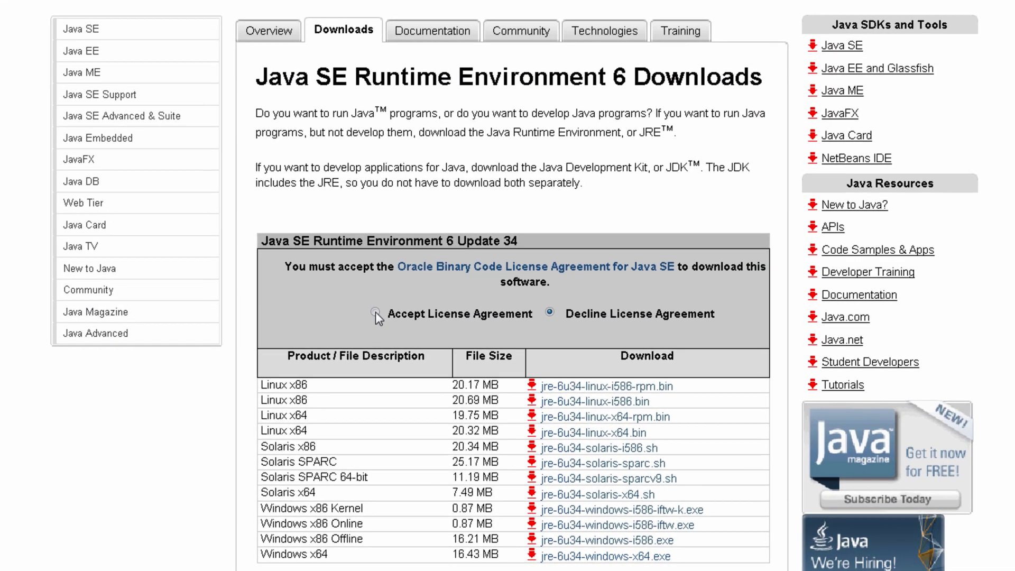
Step: Accept the Java SE licence and download the Windows x86 offline installer jre-6u34-windows-i586.exe
click(375, 312)
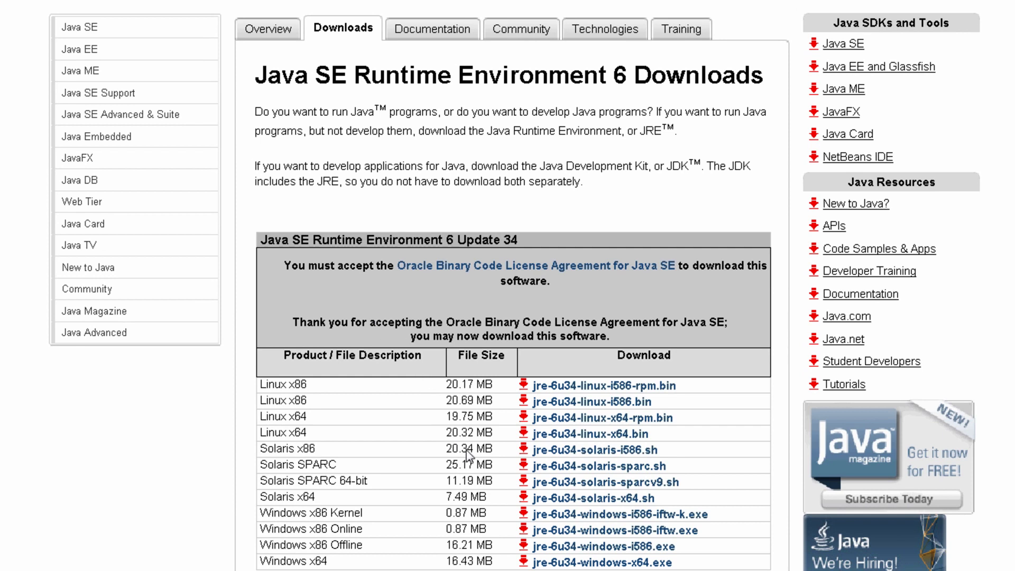
click(600, 547)
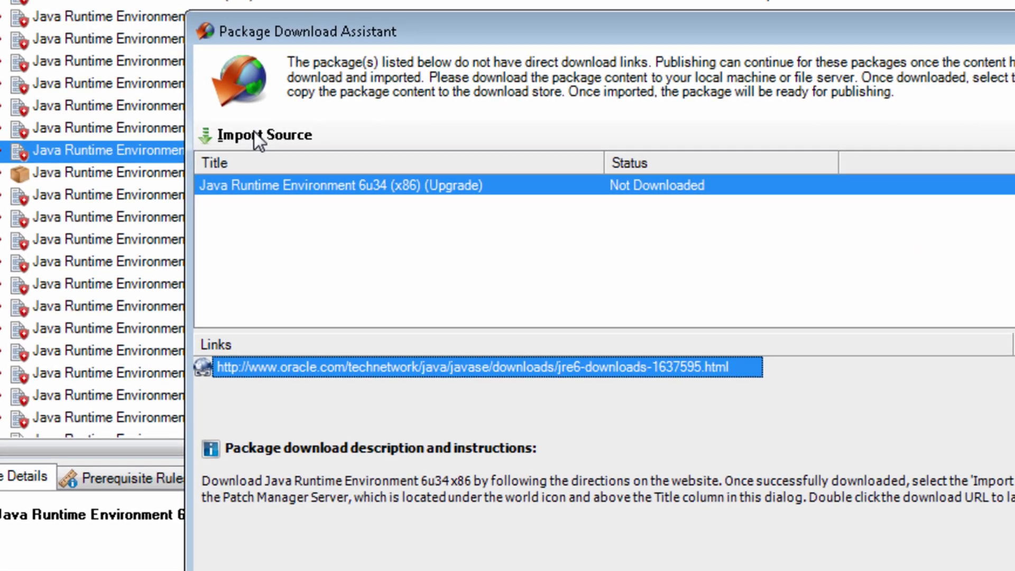
Step: Import jre-6u34-windows-i586.exe from Downloads as the 6u34 (x86) (Upgrade) package content
click(255, 133)
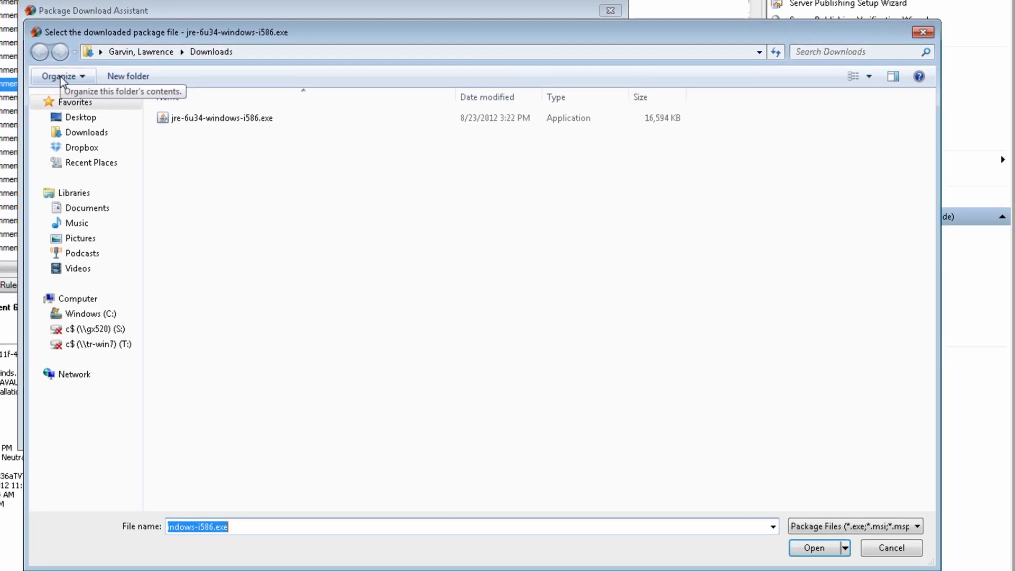
click(831, 551)
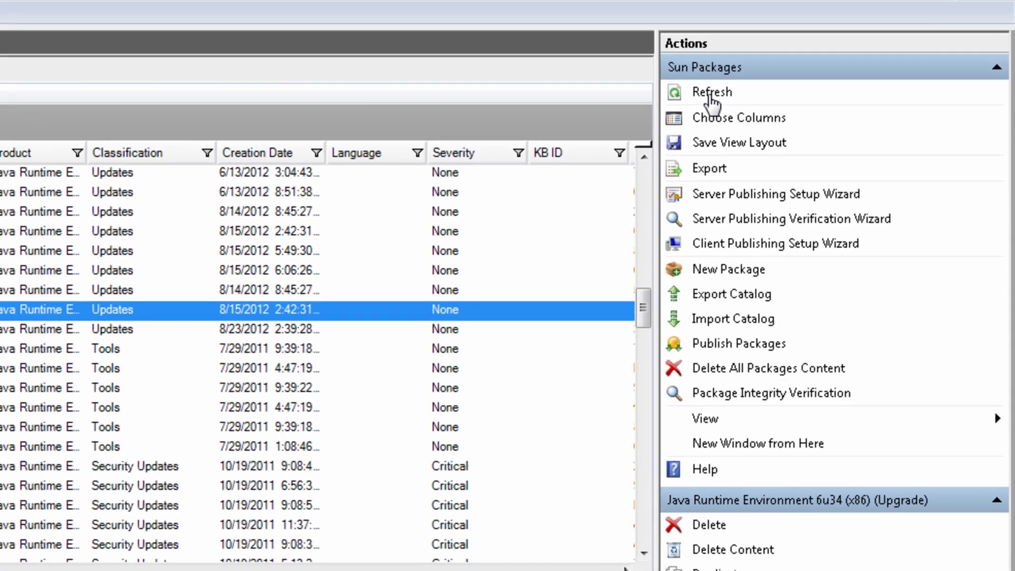
Step: Refresh the package list and publish 6u34 (x86) (Upgrade) to WSUS server ew-vgdemowsus1
click(711, 94)
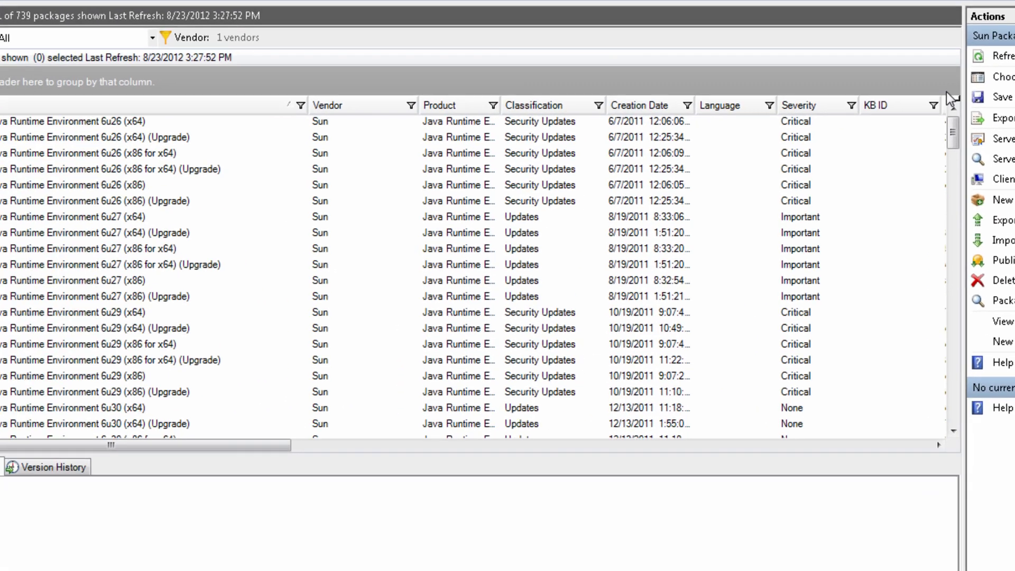
scroll(72, 380, down, 10)
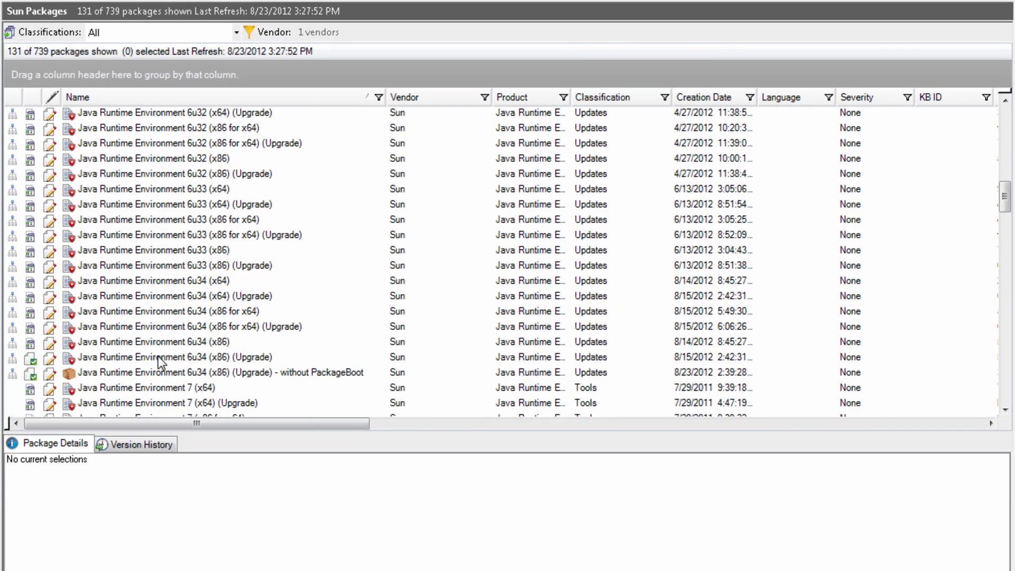
click(158, 357)
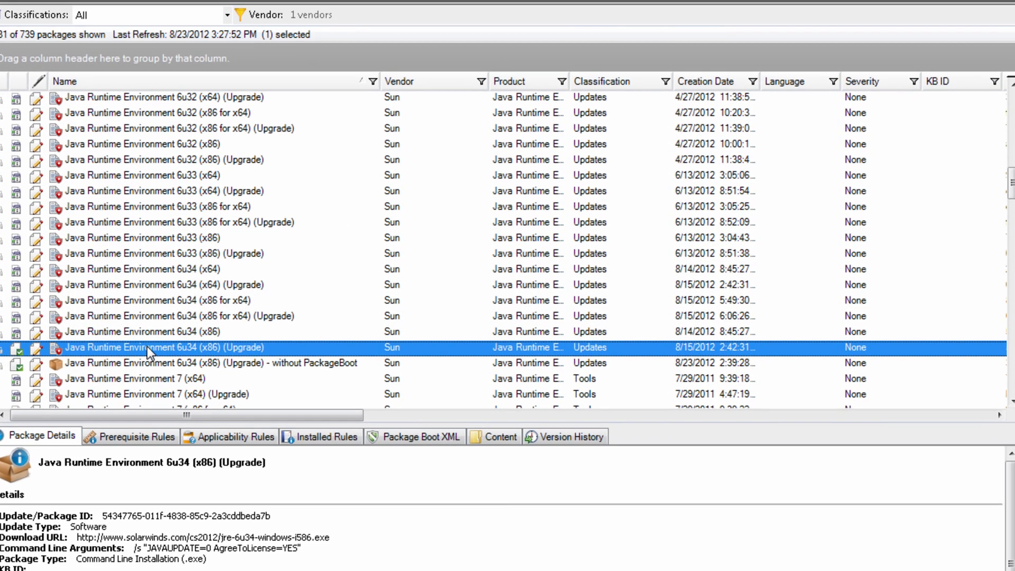
right_click(157, 357)
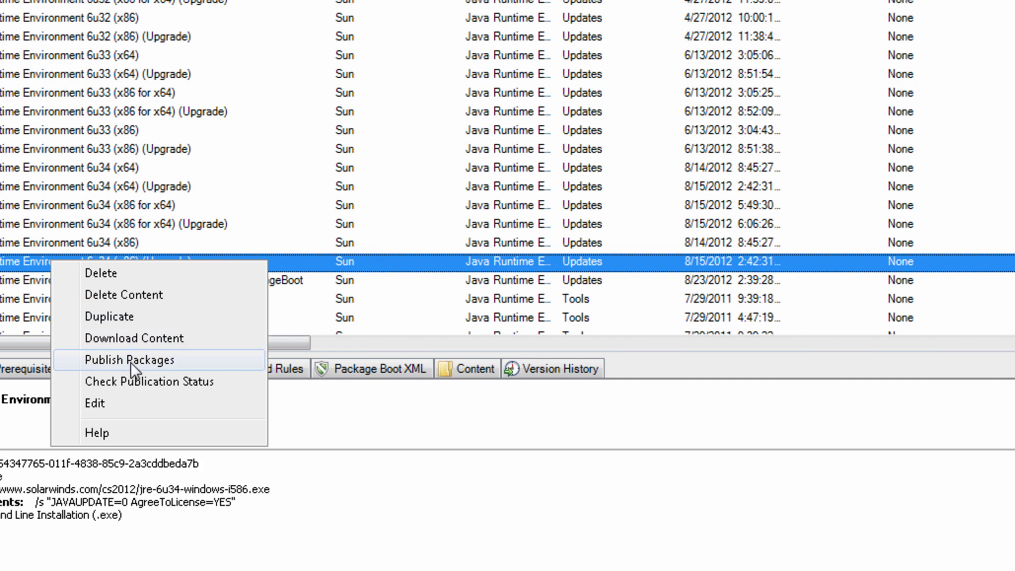
click(131, 361)
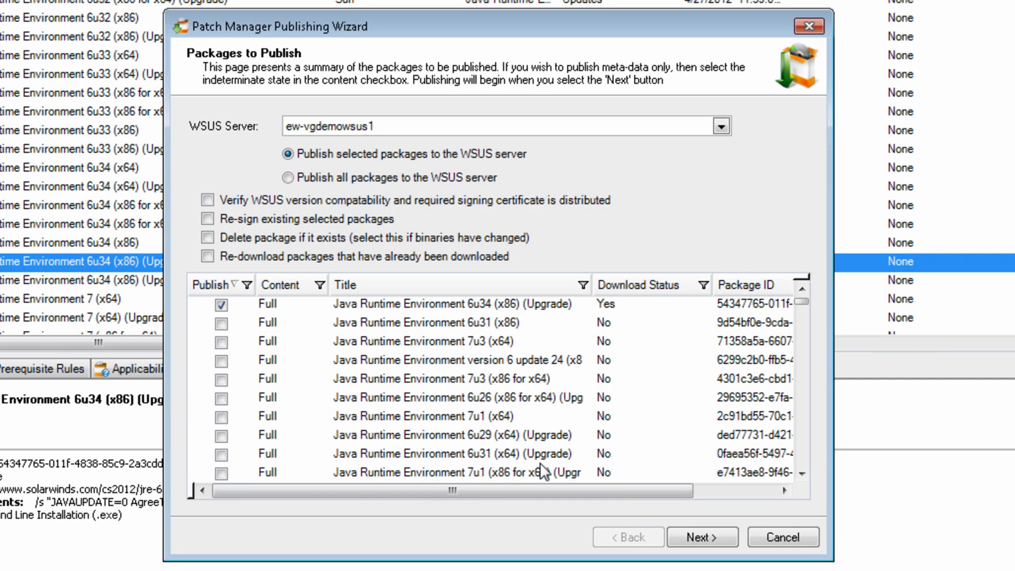
click(716, 539)
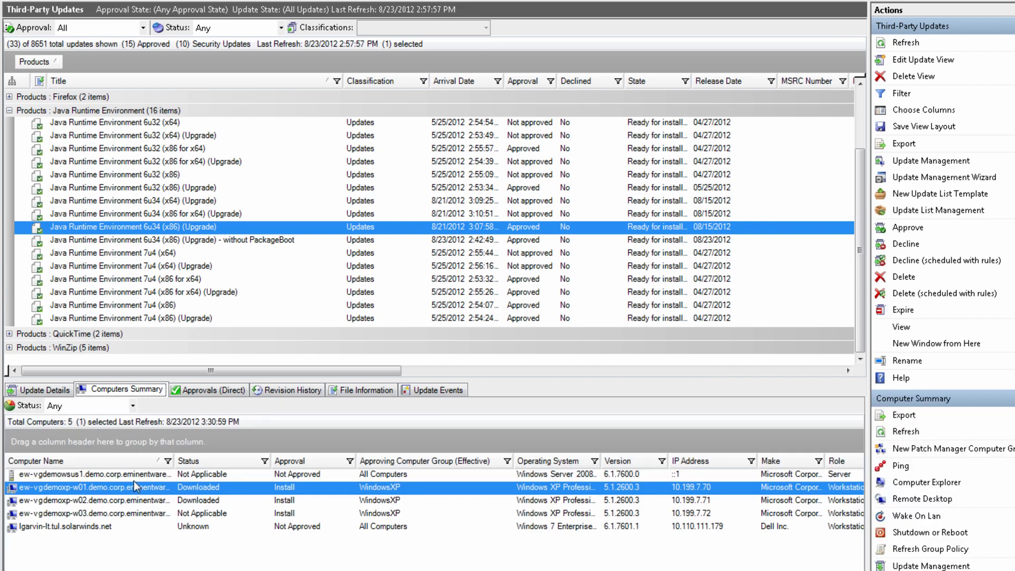
Step: Create a no-reboot download-and-install task for 6u34 (x86) (Upgrade) on EW-VGDEMOXP-W01
right_click(164, 491)
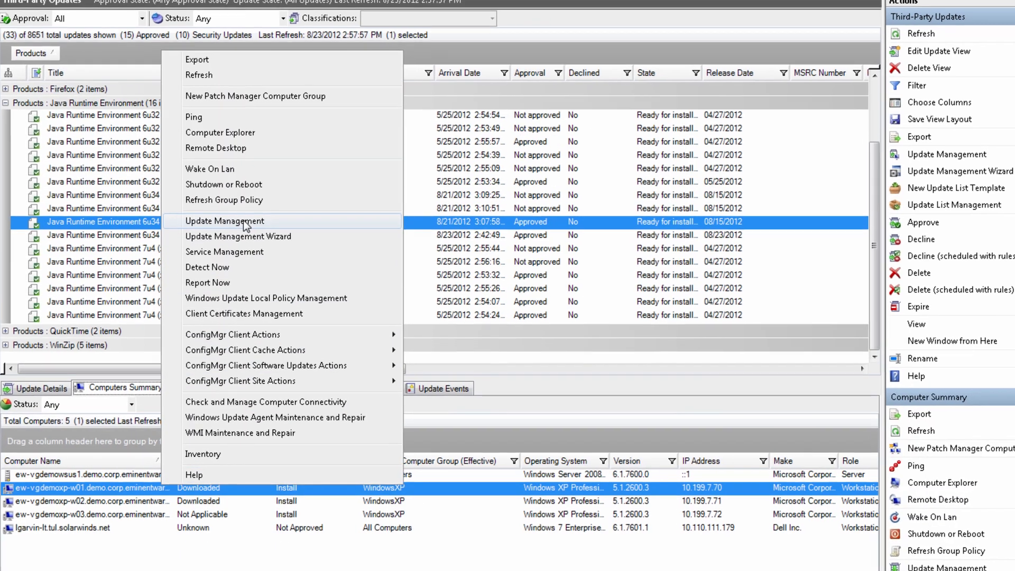
click(244, 227)
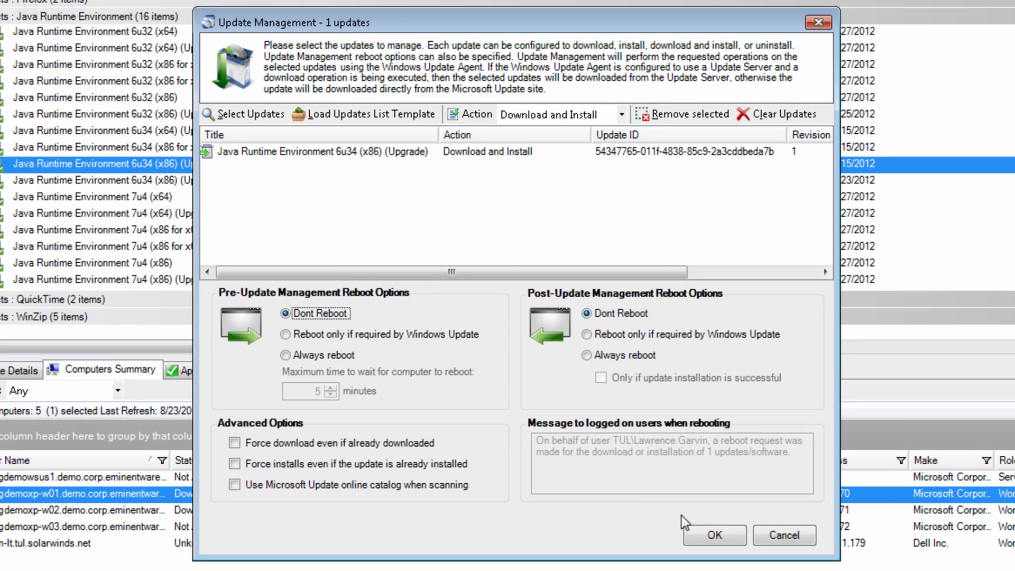
click(730, 534)
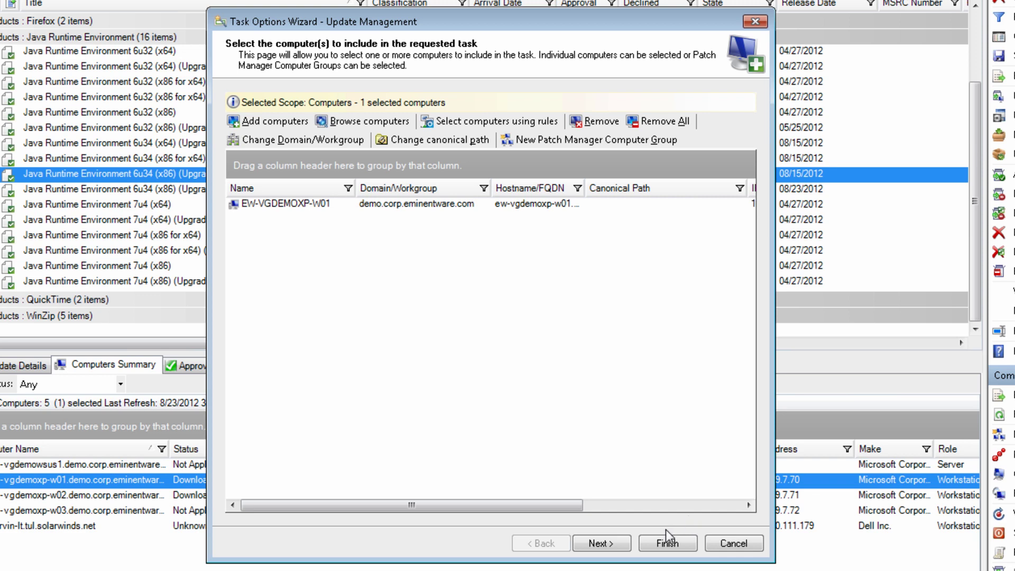
click(661, 544)
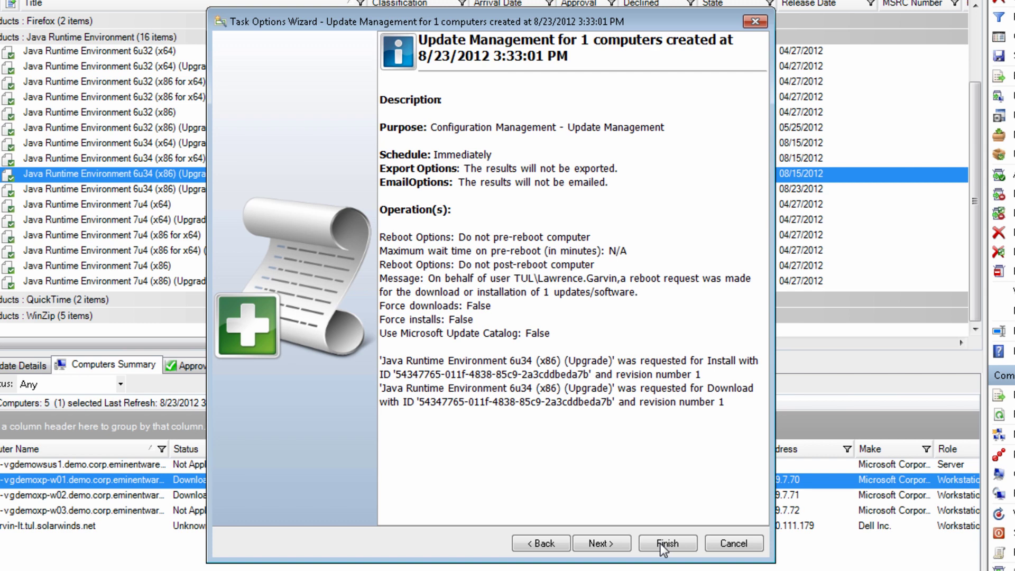
click(667, 543)
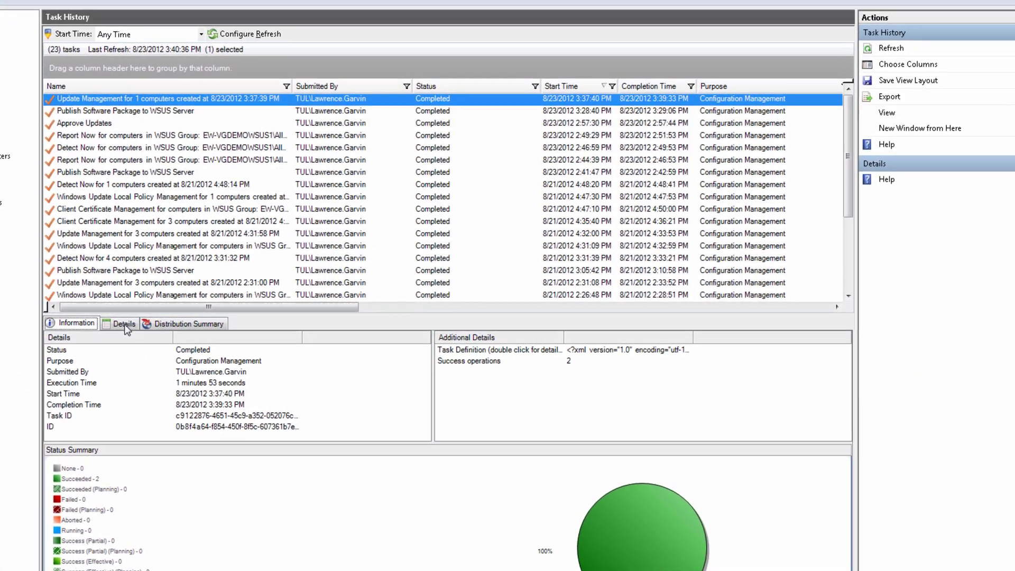
Step: Show the operation details of the completed Update Management task in Task History
click(125, 324)
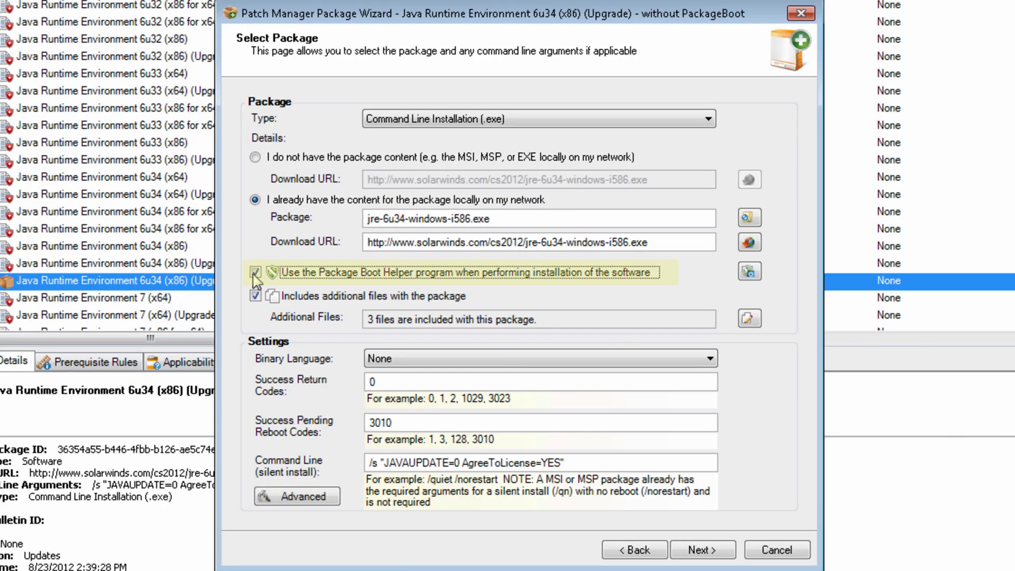
Step: Turn off the Package Boot Helper and save the package through the remaining wizard pages
click(253, 274)
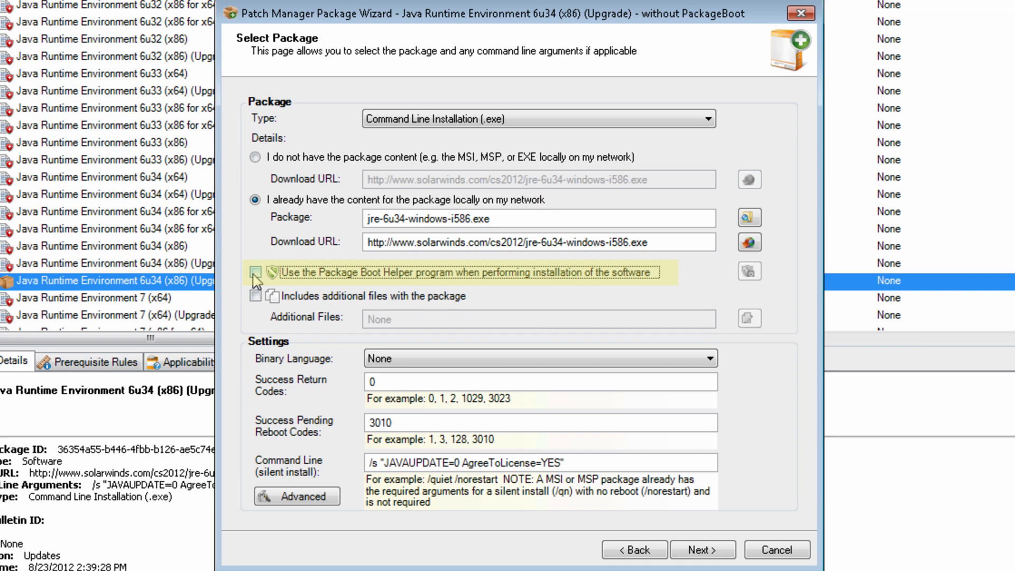
click(714, 545)
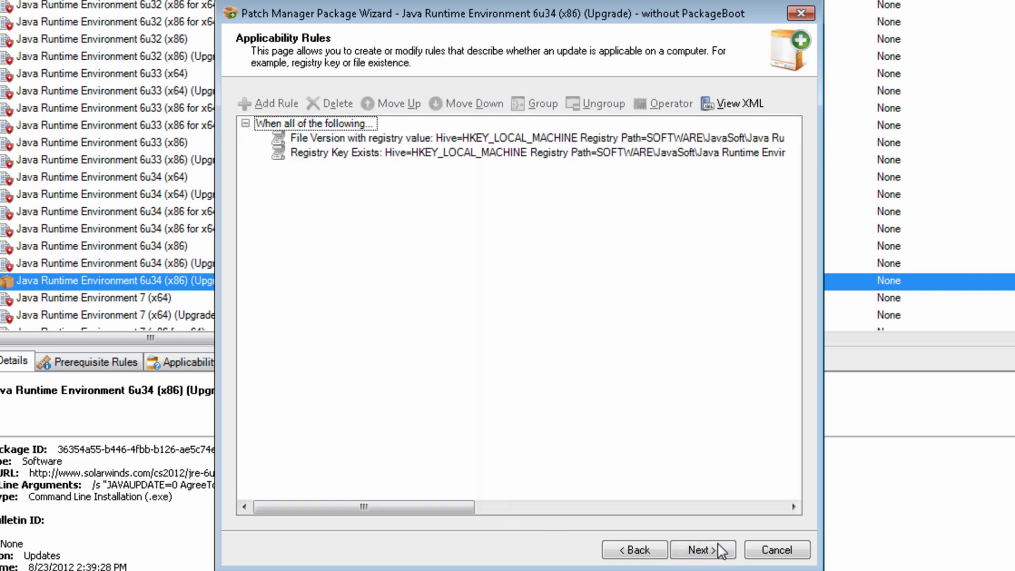
click(720, 551)
click(720, 551)
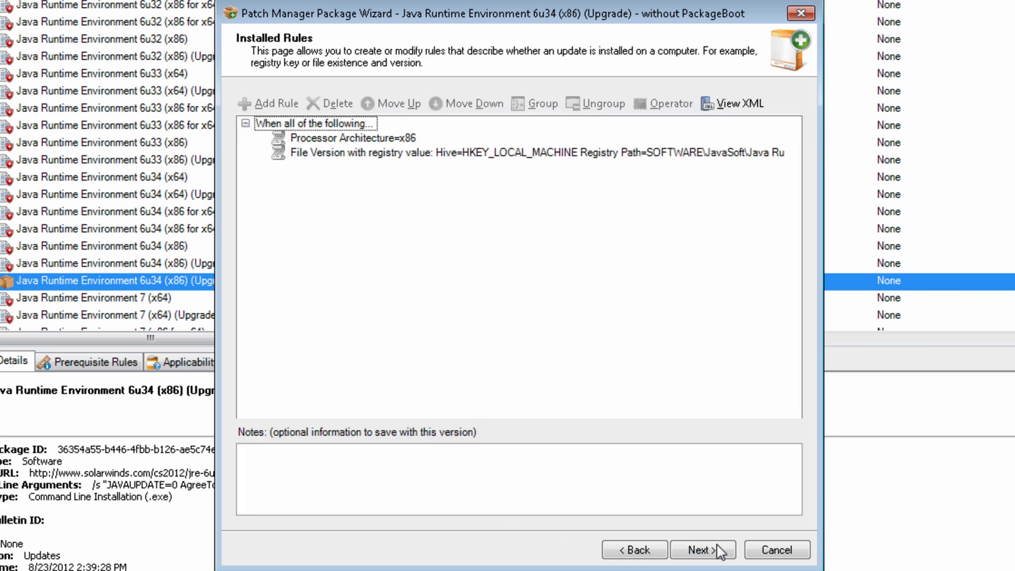
click(720, 551)
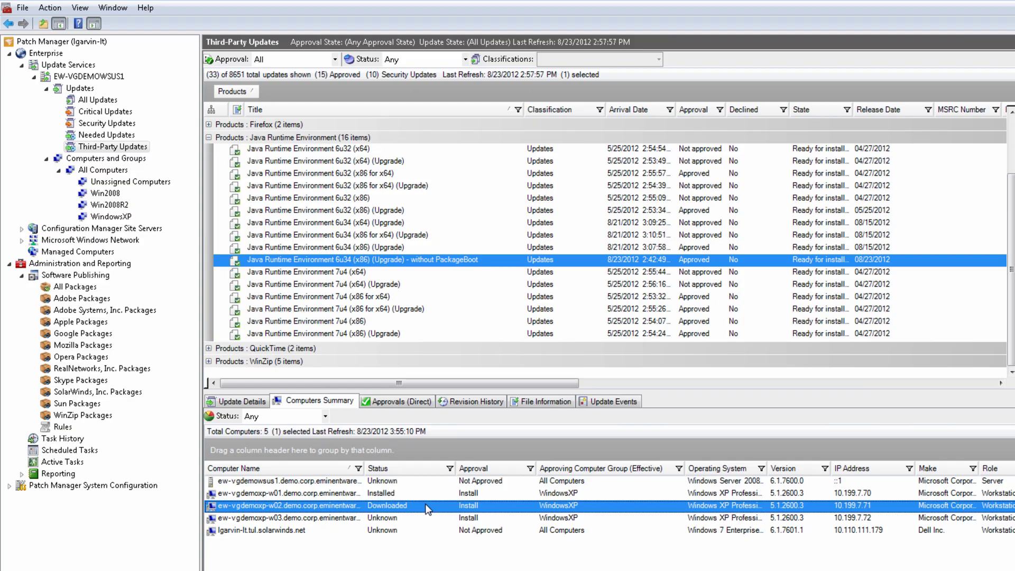
Step: Create a download-and-install task for the without-PackageBoot package on EW-VGDEMOXP-W02
right_click(426, 505)
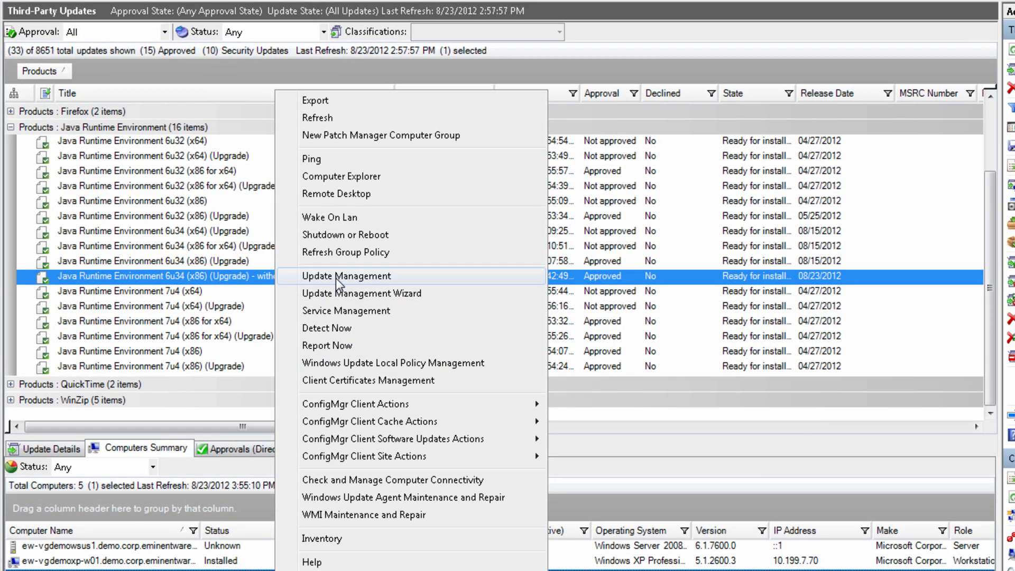
click(335, 278)
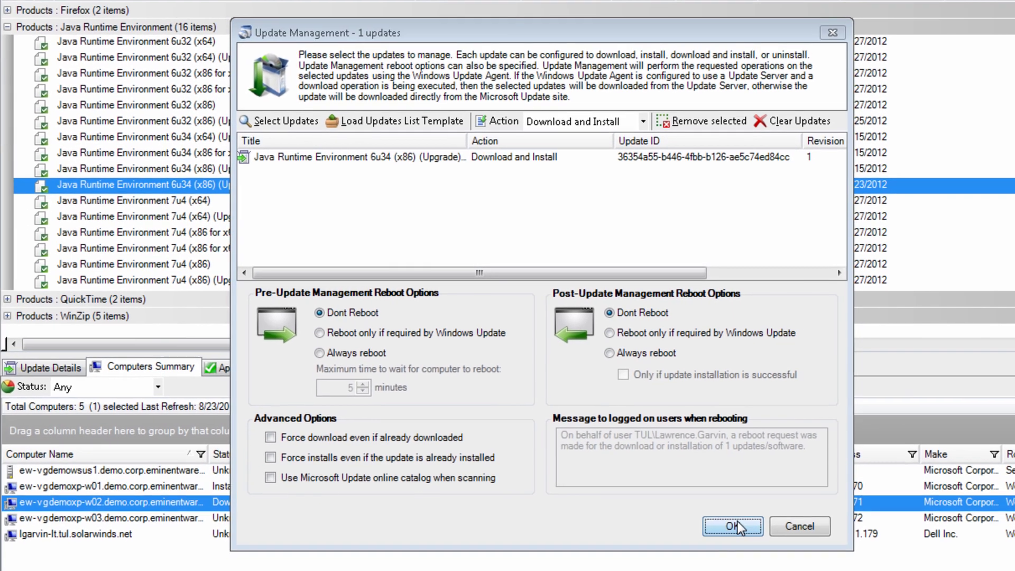
click(739, 546)
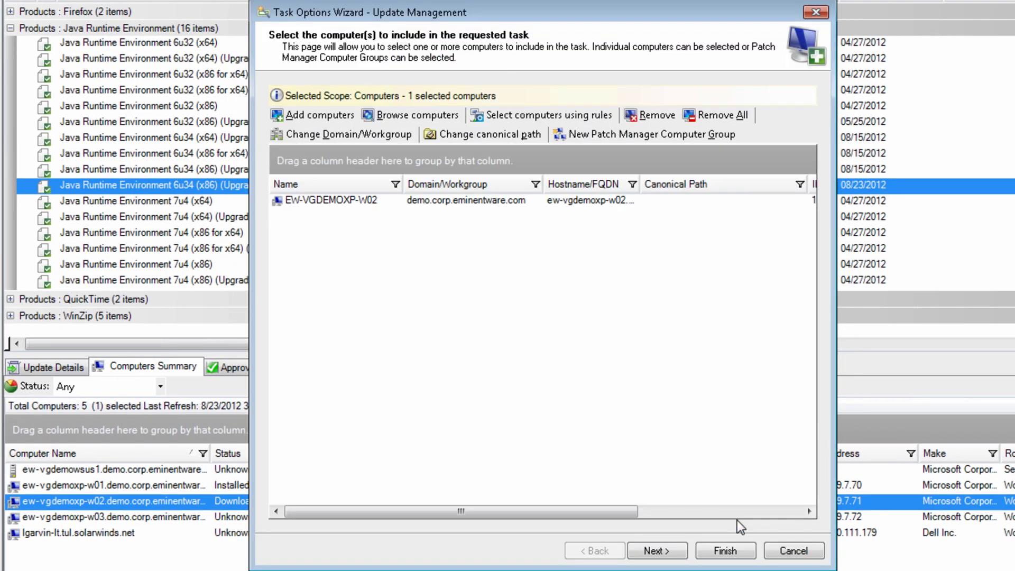
click(731, 547)
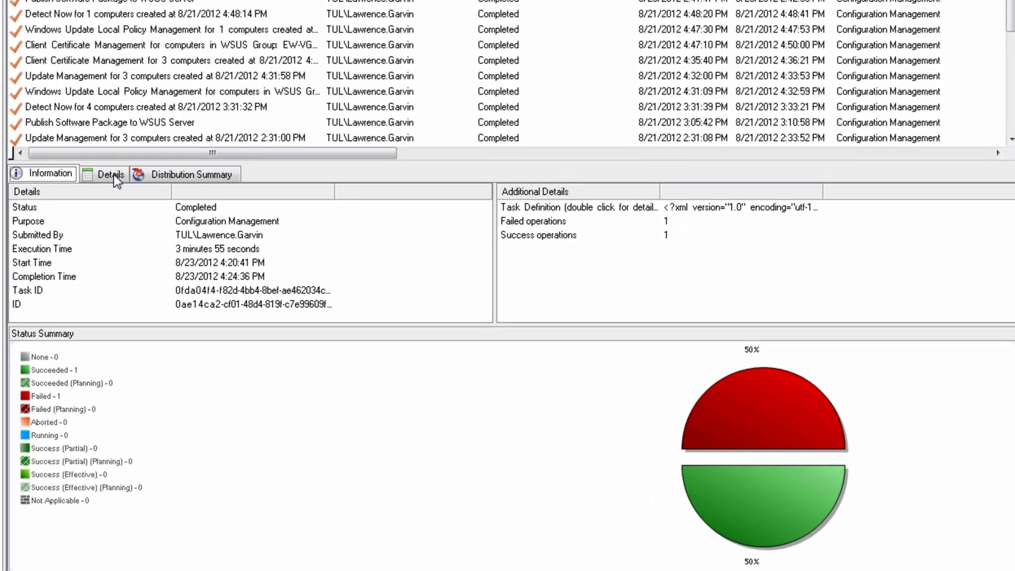
Step: Show the latest task's details: download succeeded, install failed with an MSI Installer error
click(144, 206)
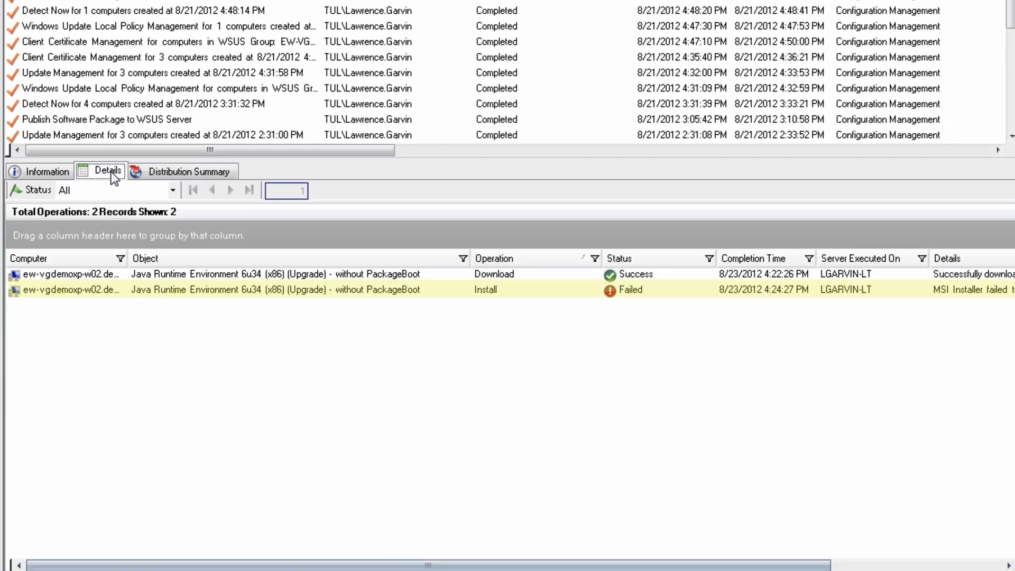